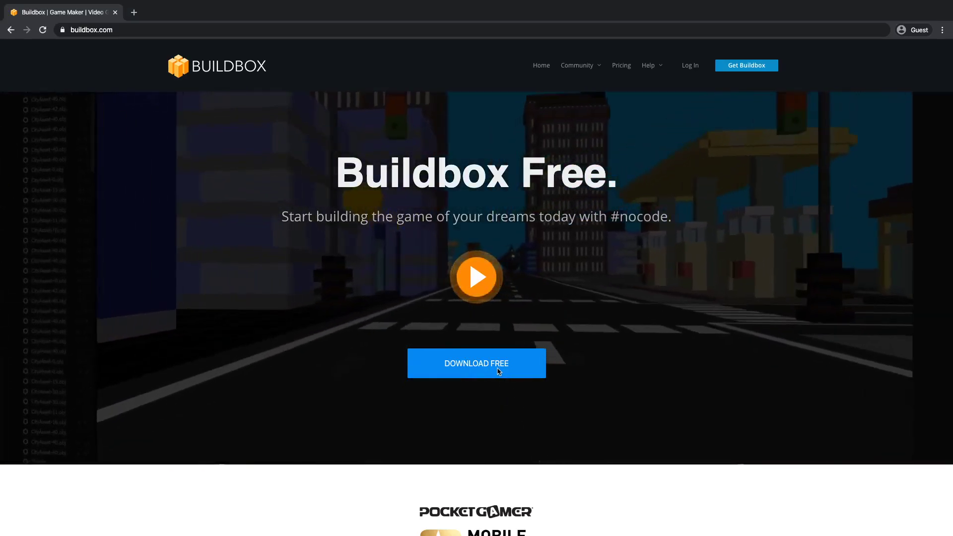
Step: Open the free-version plan options and scroll through the Free vs Pro feature table
left_click(491, 365)
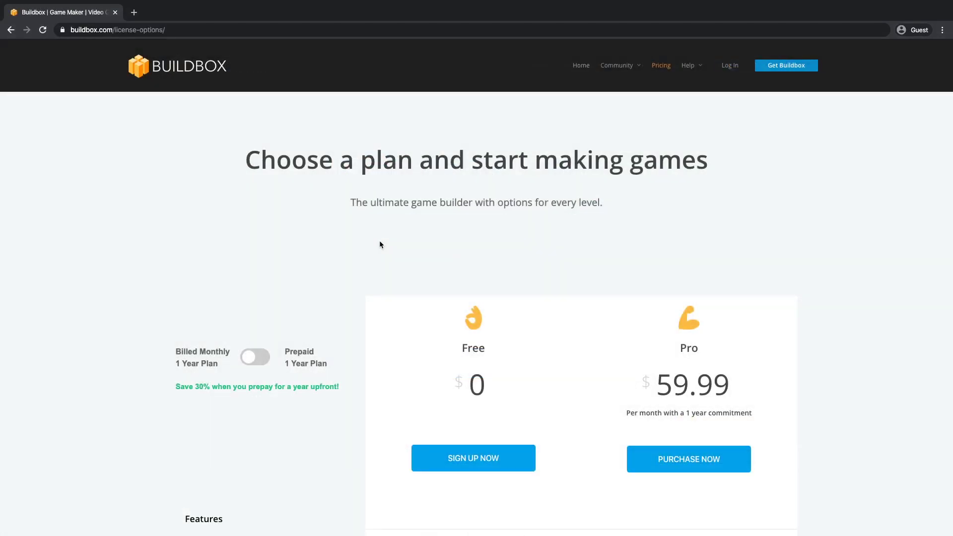
scroll(380, 242, "down", 1)
scroll(403, 248, "down", 1)
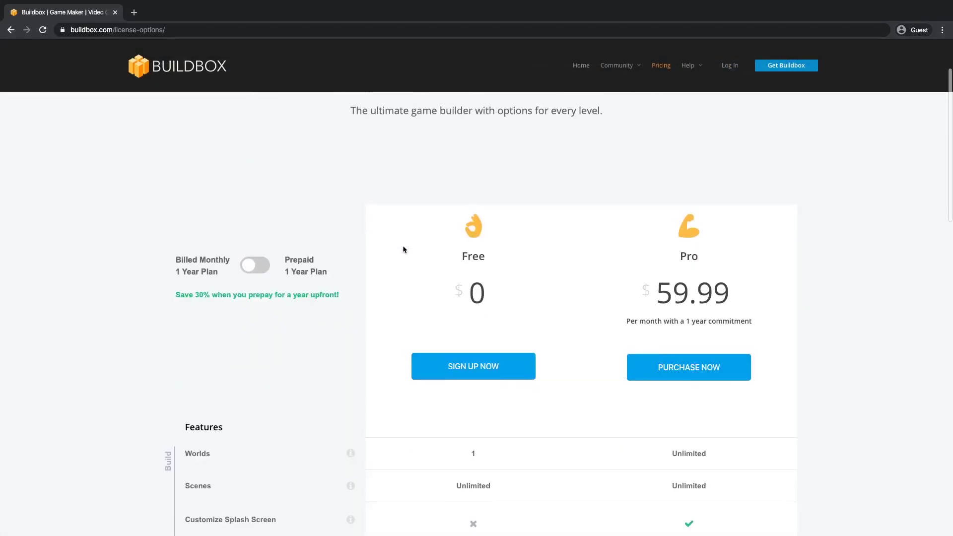
scroll(403, 248, "up", 1)
scroll(403, 250, "up", 1)
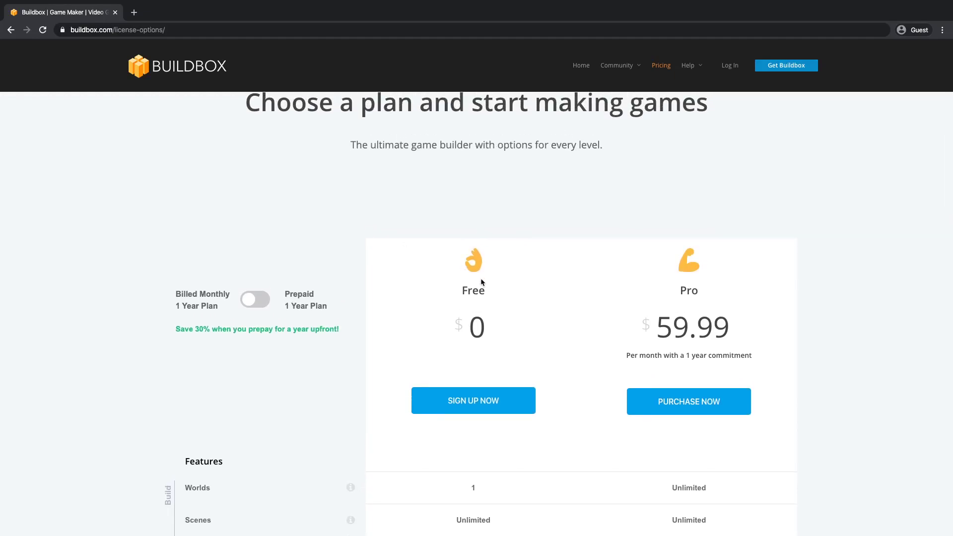
scroll(473, 313, "down", 3)
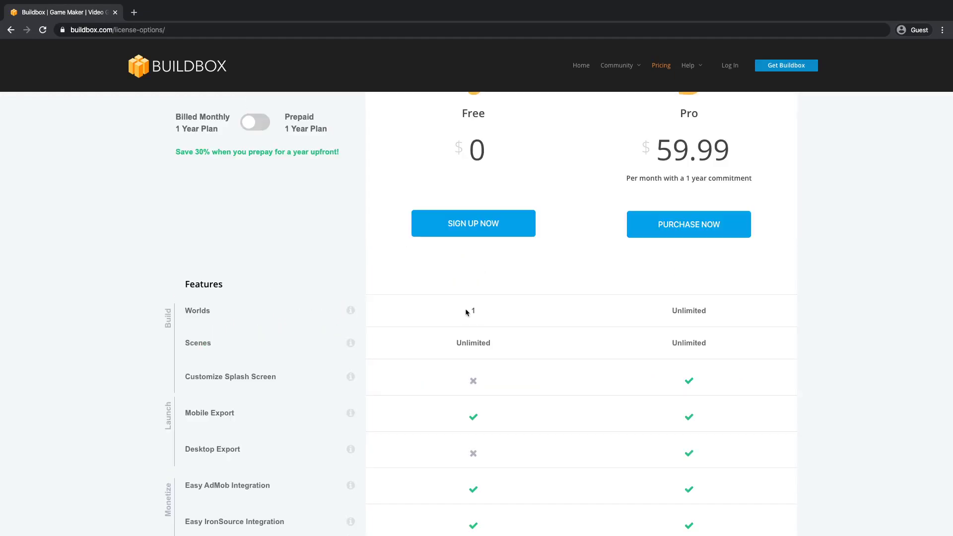
scroll(491, 290, "up", 1)
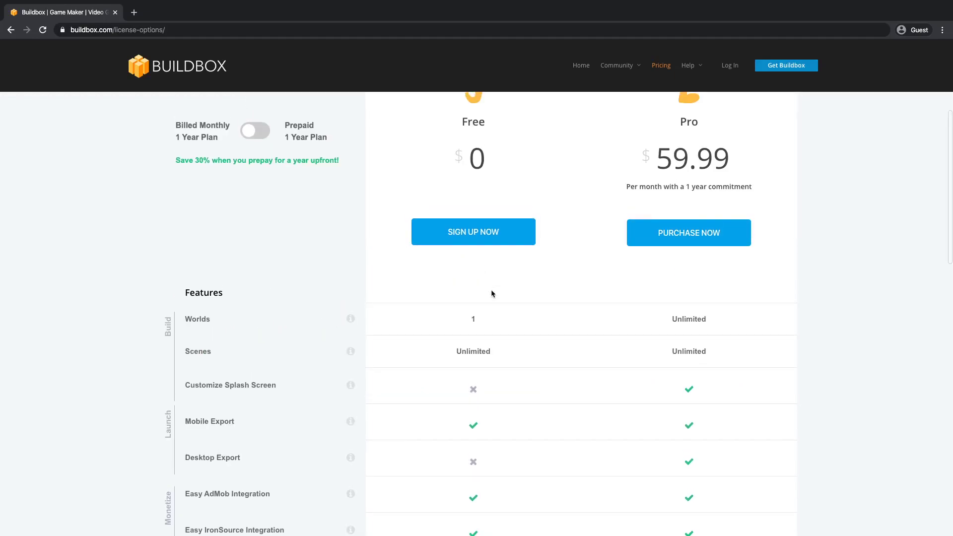
Step: Highlight the Free plan's Worlds limit of 1, then continue down to the FAQ
double_click(473, 320)
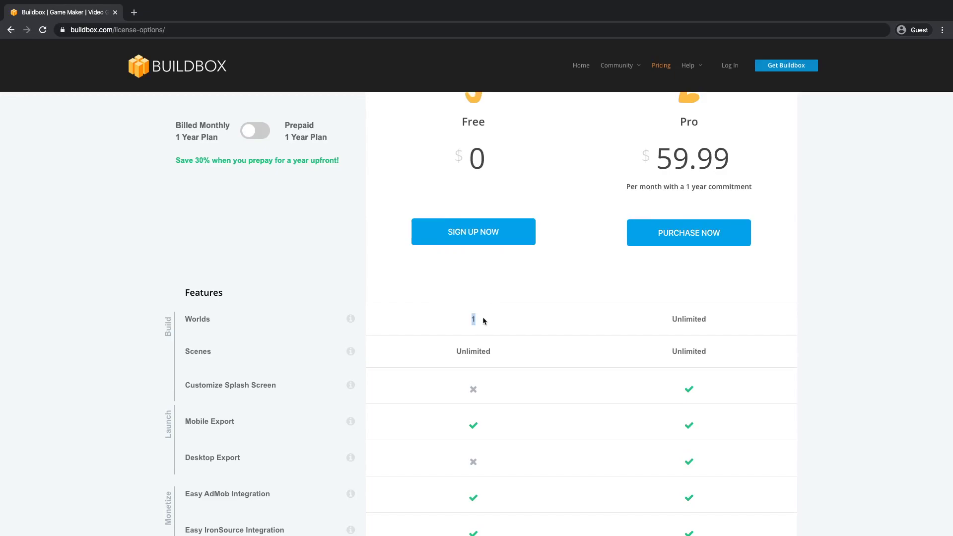
scroll(483, 321, "down", 1)
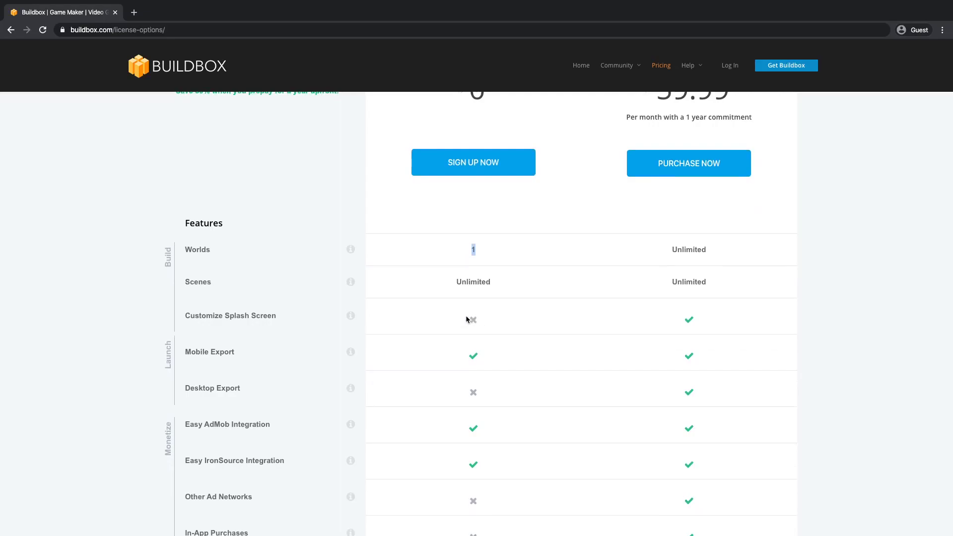
scroll(467, 318, "down", 1)
left_click(478, 332)
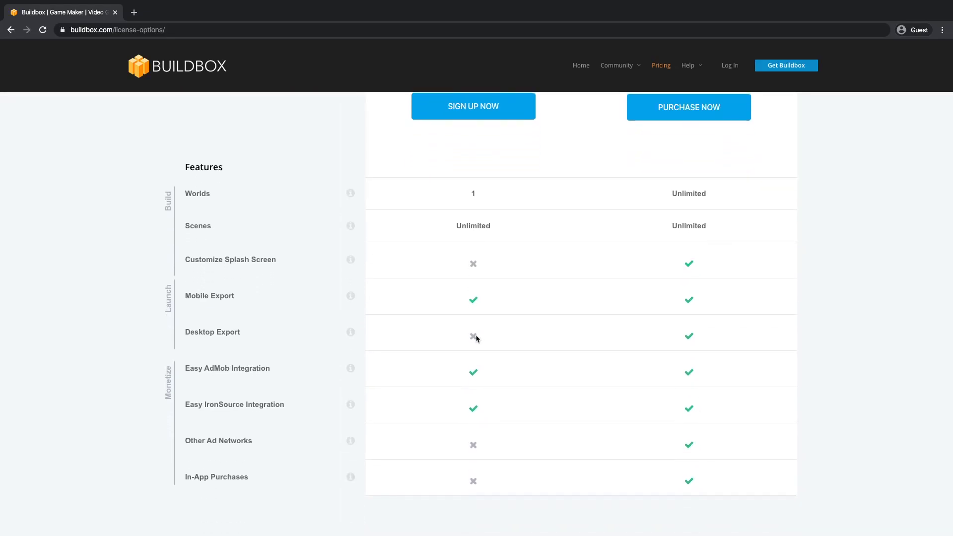
scroll(479, 341, "down", 1)
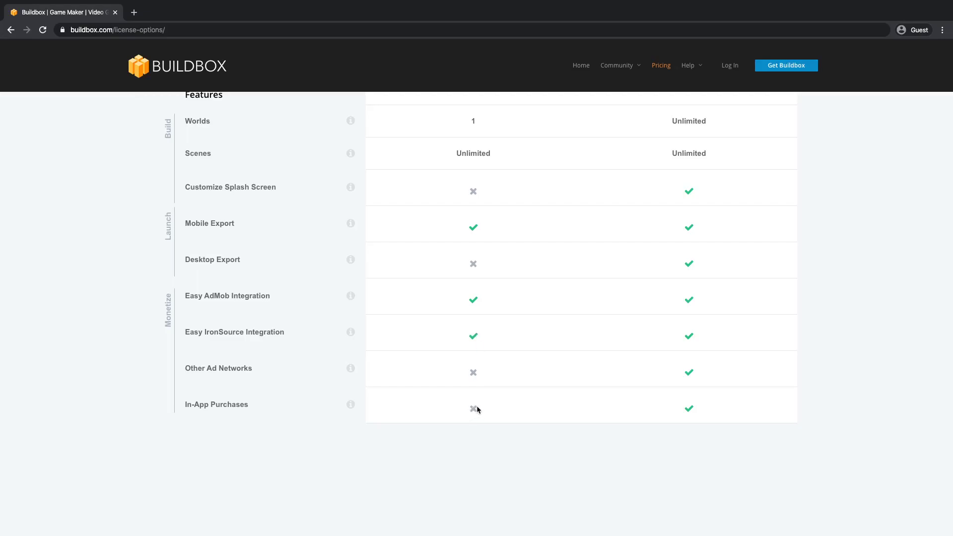
scroll(566, 424, "down", 10)
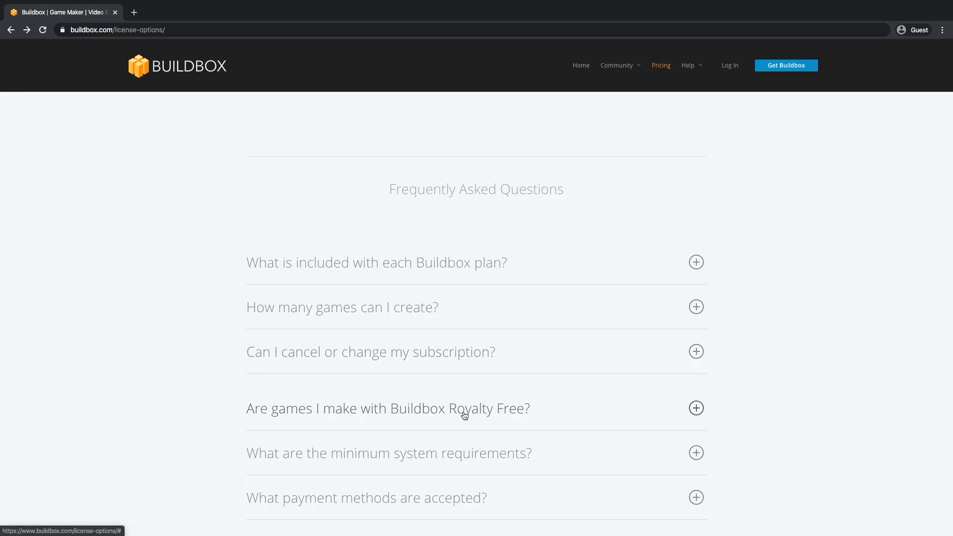
Step: Expand the 'Are games I make with Buildbox Royalty Free?' FAQ answer
left_click(505, 417)
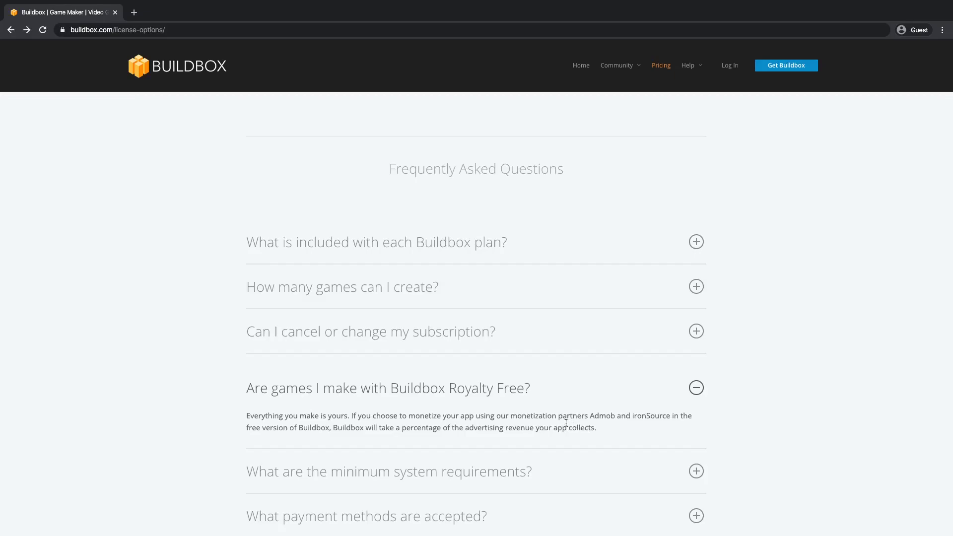
Step: Return to the top of the pricing page and start a Free plan account
scroll(566, 423, "up", 13)
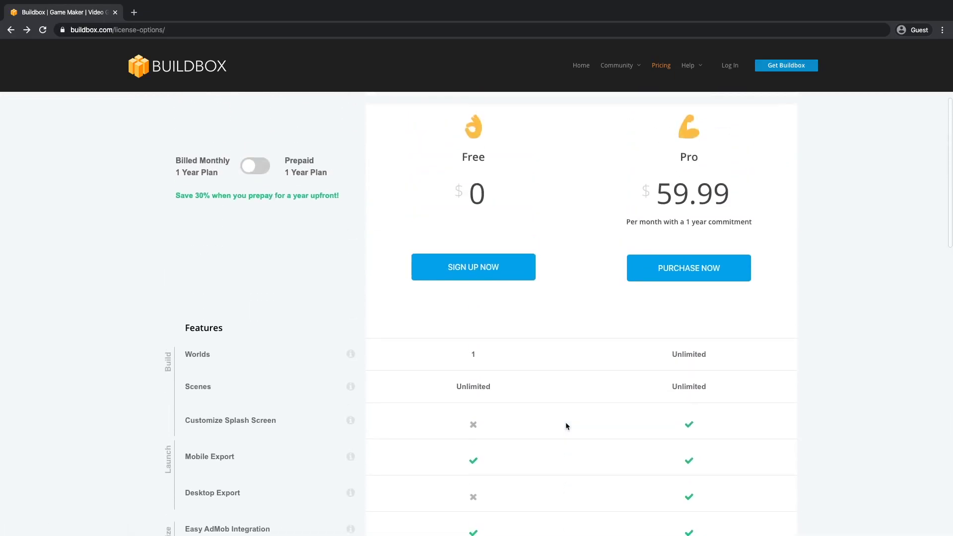
scroll(566, 423, "down", 7)
scroll(566, 425, "up", 6)
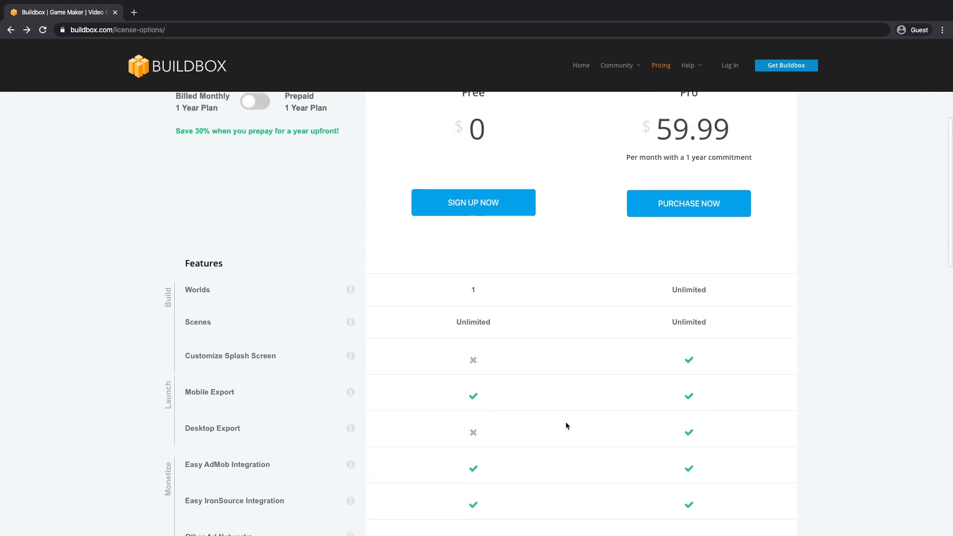
scroll(566, 425, "up", 1)
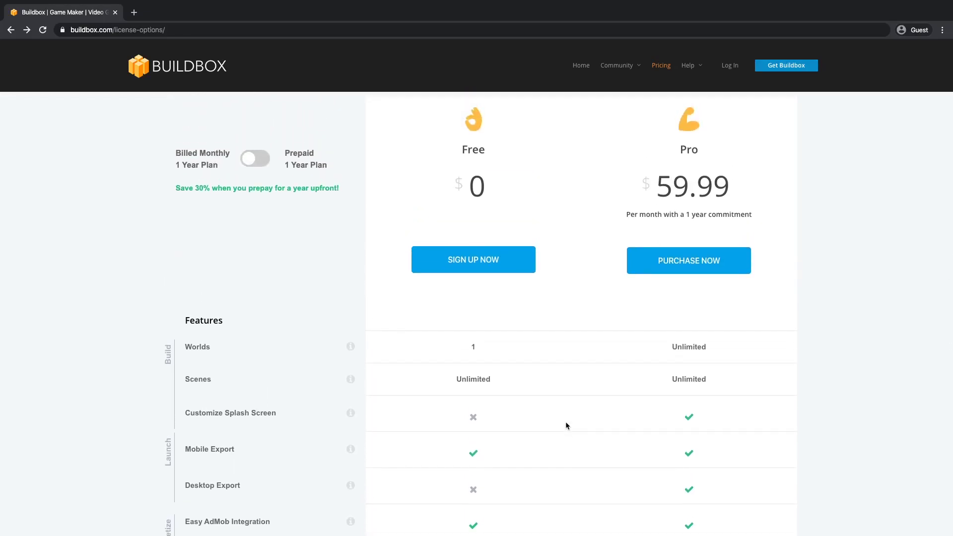
scroll(566, 423, "up", 1)
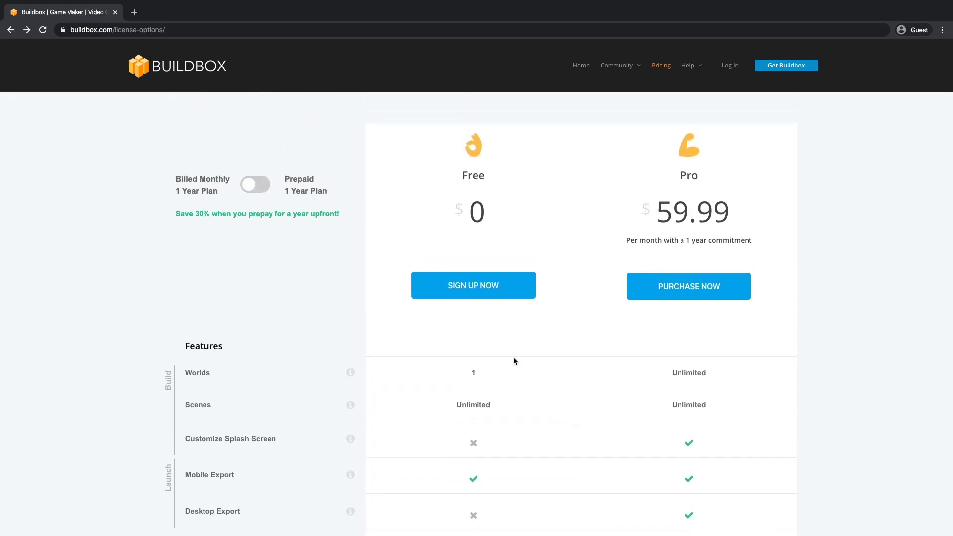
left_click(490, 294)
Step: Look over the sign-up form, then move to the desktop with the Buildbox activation window
scroll(434, 249, "down", 4)
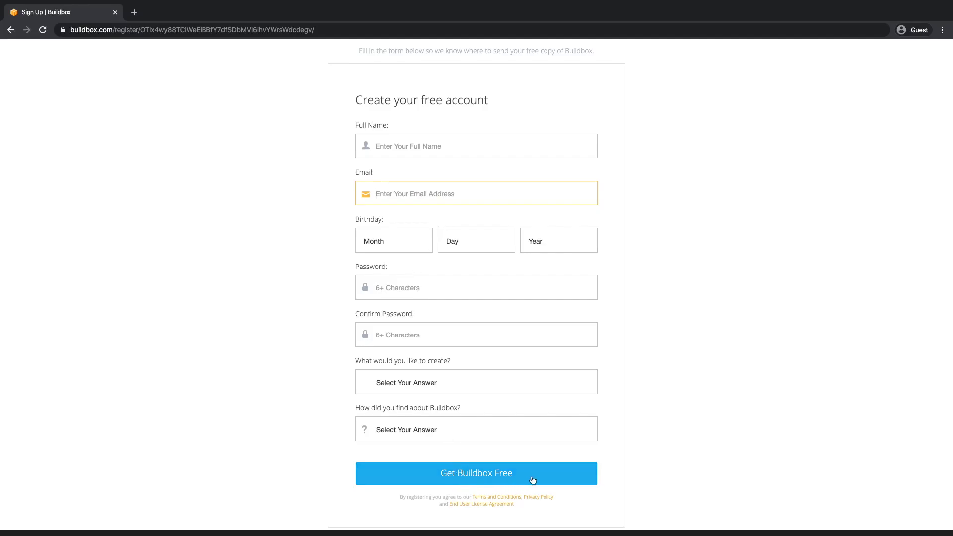
scroll(629, 420, "down", 1)
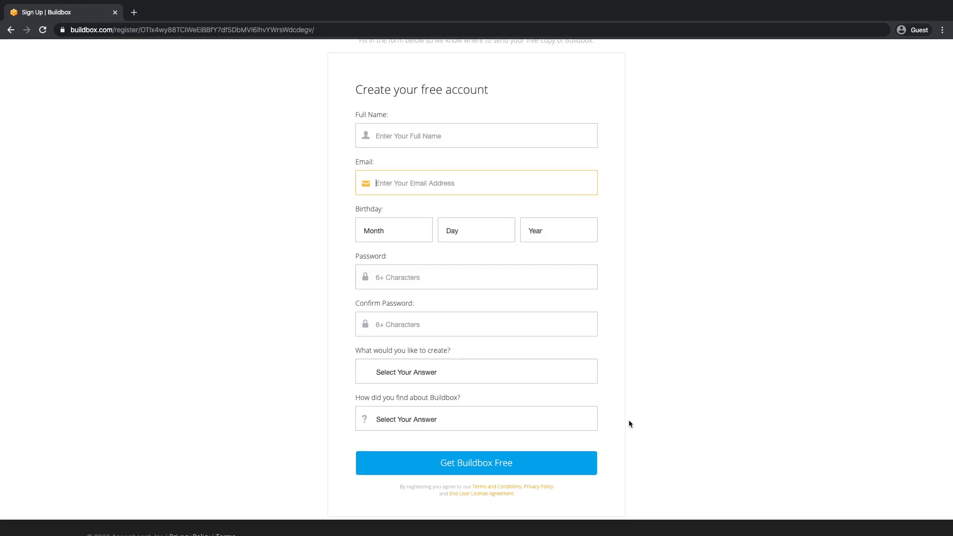
scroll(629, 421, "up", 1)
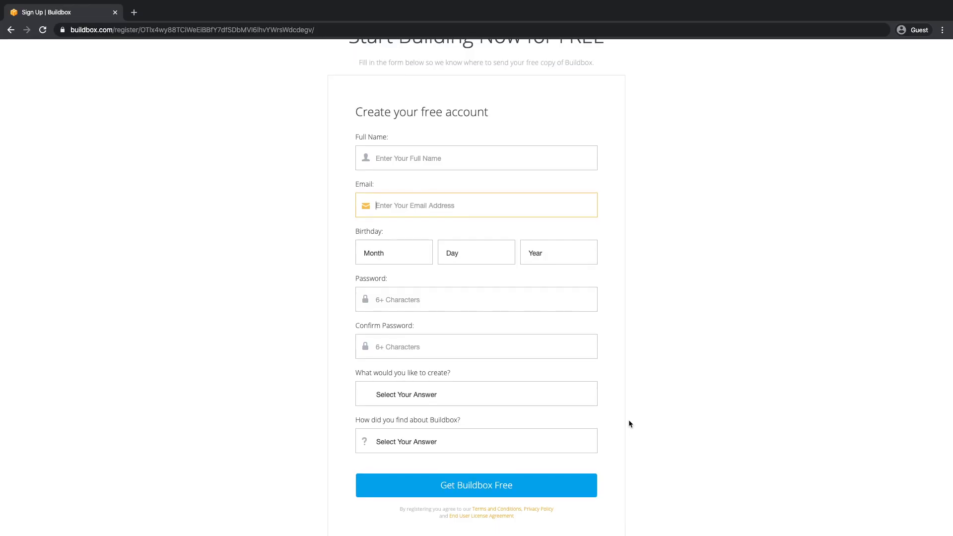
key("alt+Tab")
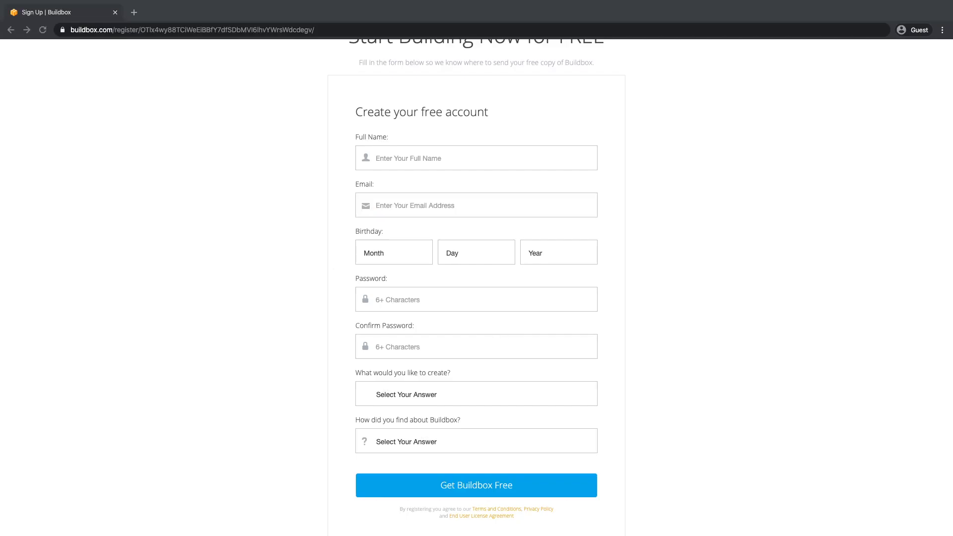
scroll(705, 217, "down", 2)
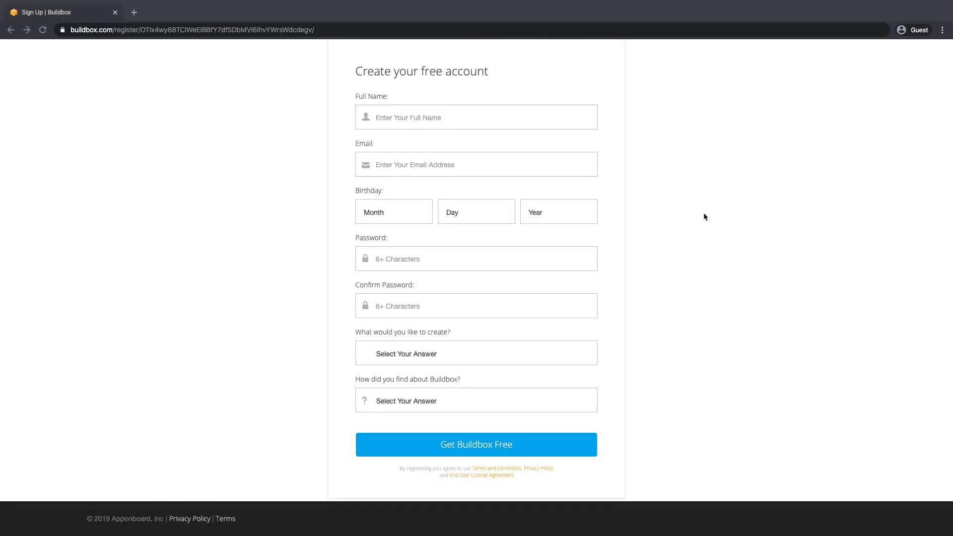
key("ctrl+Left")
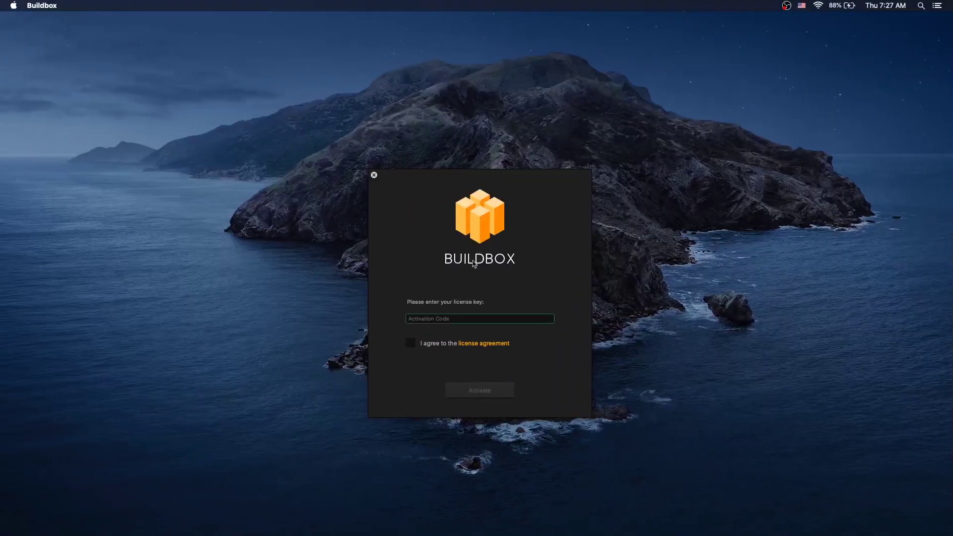
Step: Enter the license key, accept the license agreement, activate, and dismiss the success alert
left_click(443, 311)
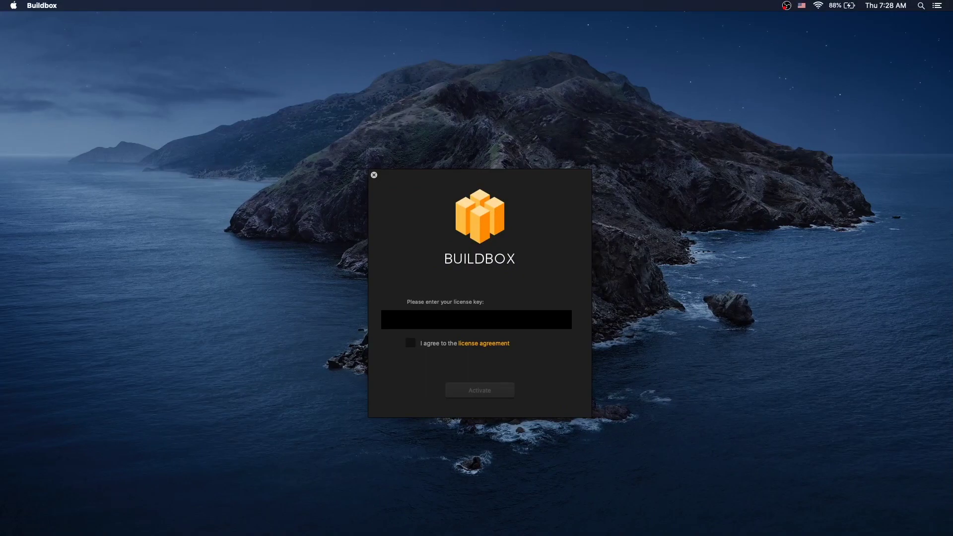
left_click(410, 344)
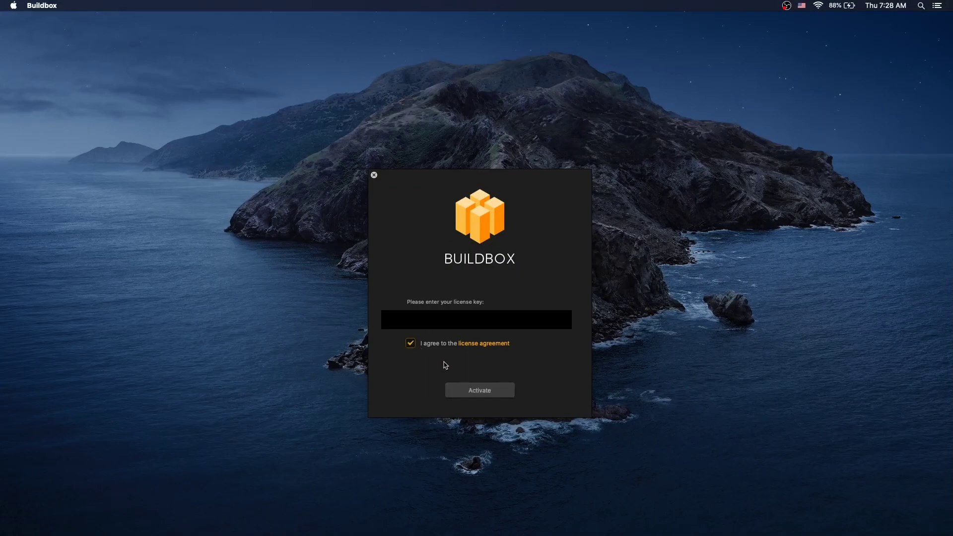
left_click(470, 393)
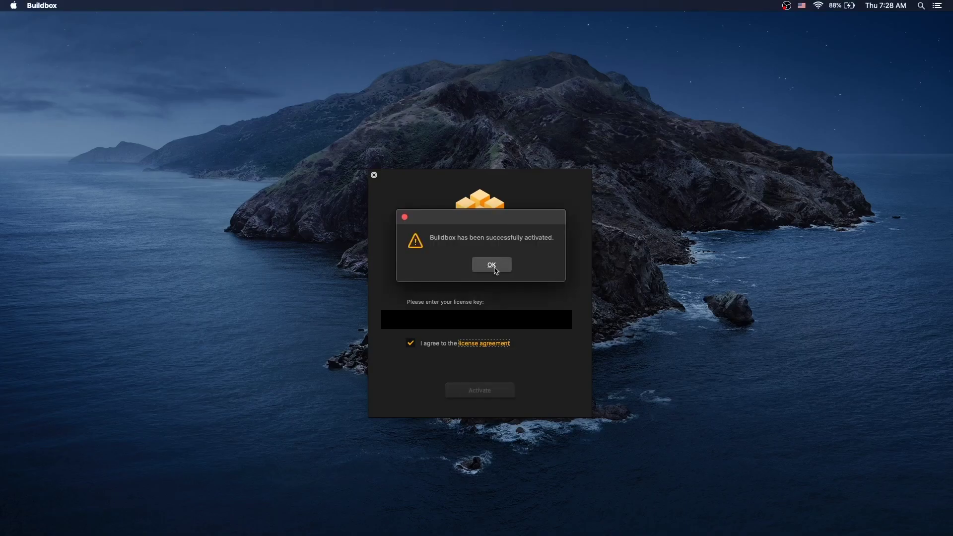
left_click(496, 271)
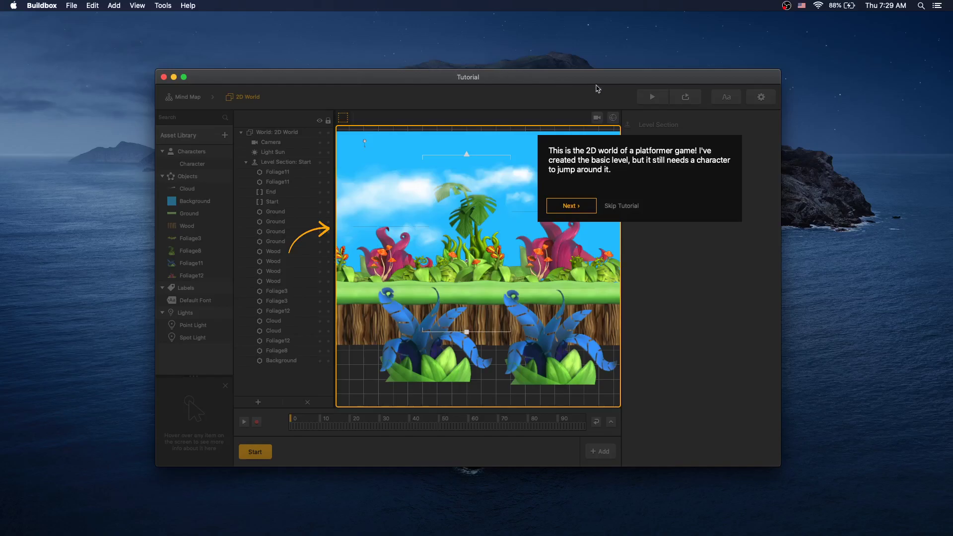
Step: Skip the platformer tutorial, browse Templates and Tutorials, and confirm version 3.1.1 under Updates
left_click(635, 206)
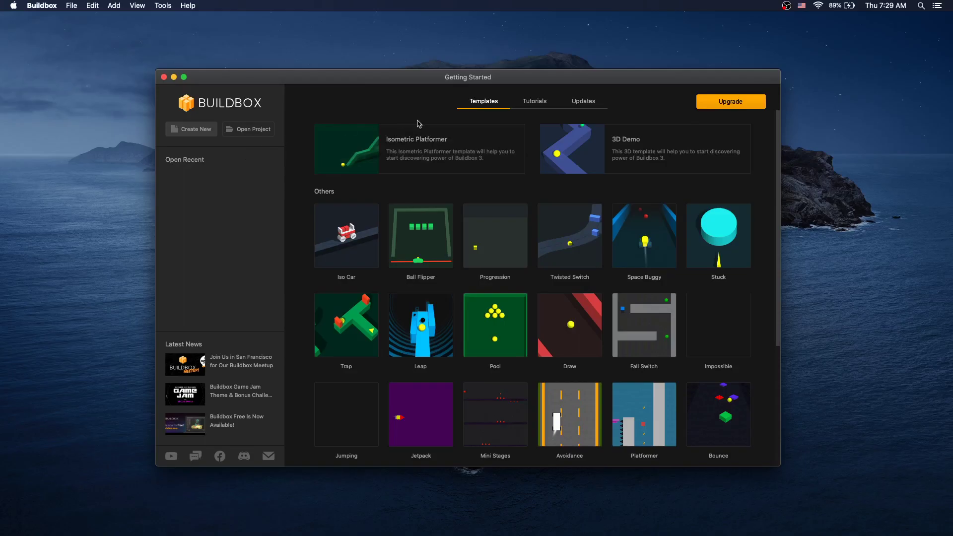
scroll(503, 193, "down", 5)
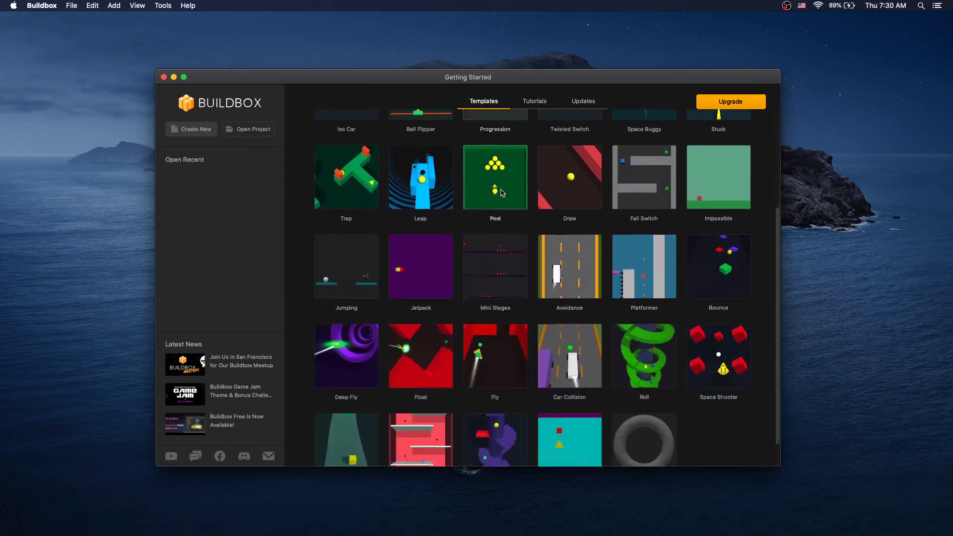
scroll(502, 192, "up", 5)
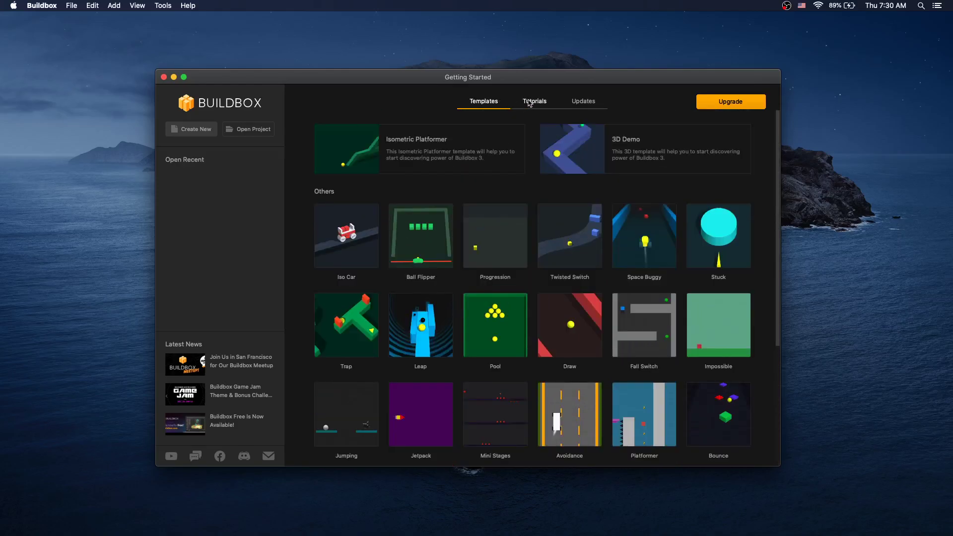
left_click(534, 102)
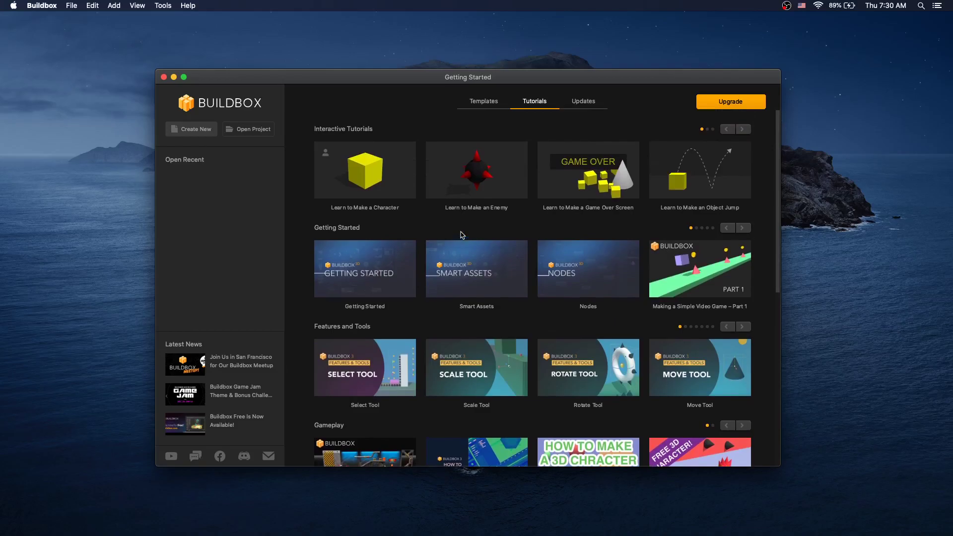
left_click(584, 103)
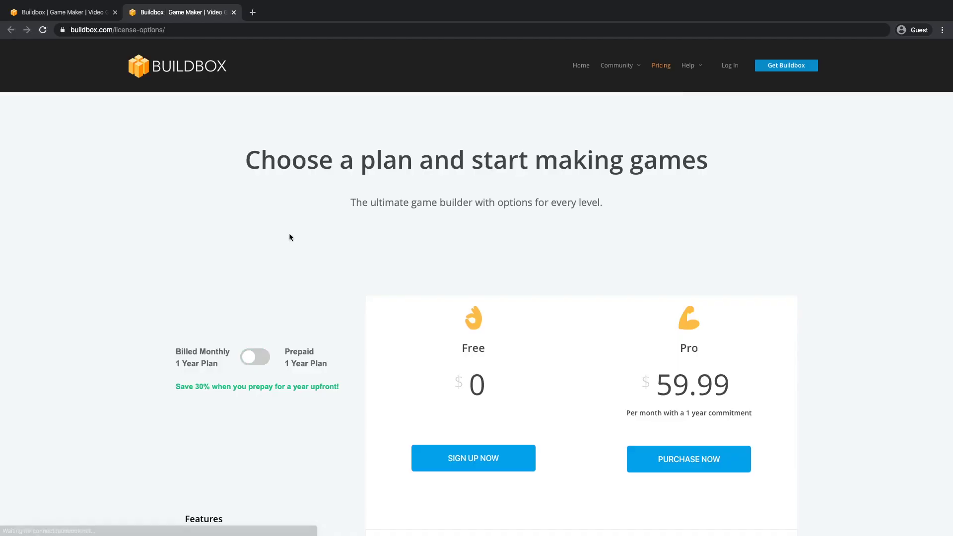
Step: Review the Free vs Pro table: Free gets 1 World, no desktop export; Pro costs $59.99
scroll(289, 237, "down", 3)
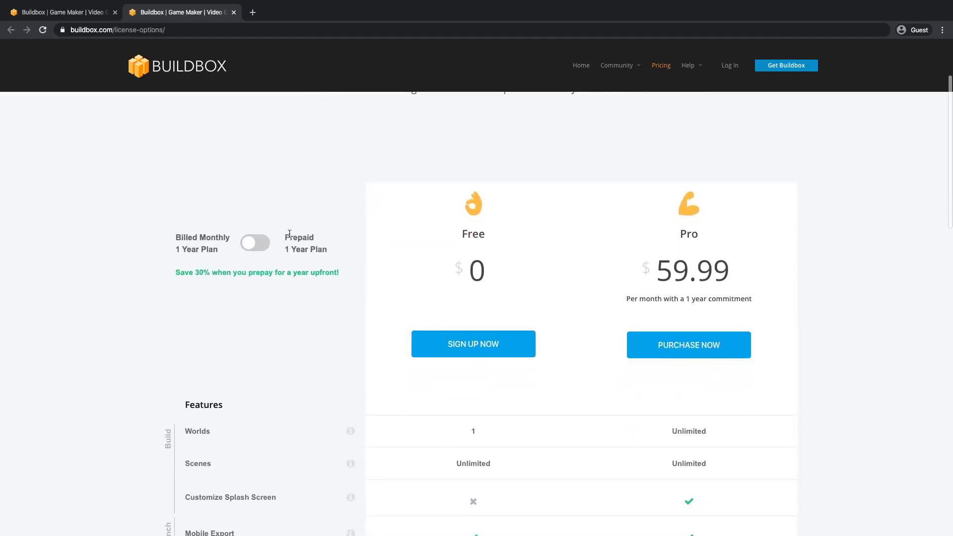
scroll(640, 419, "down", 1)
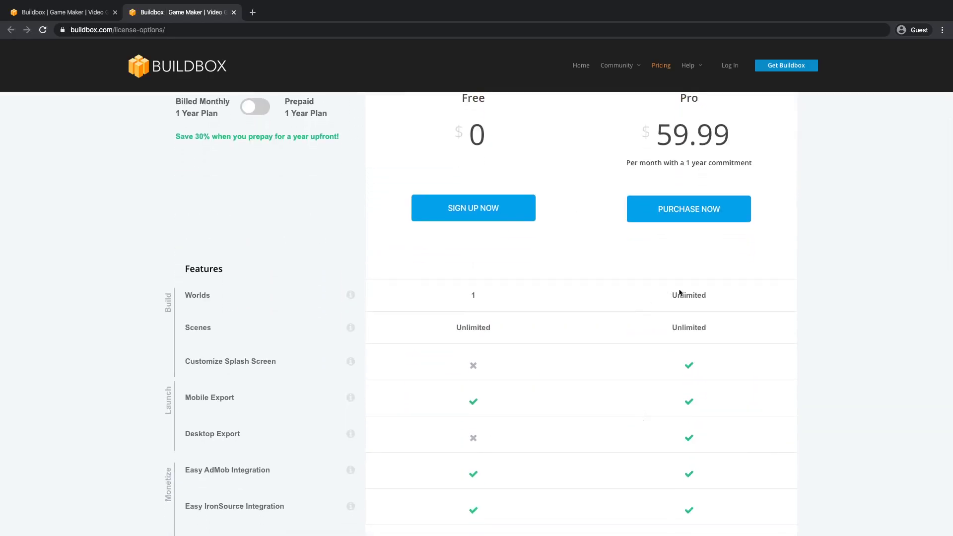
scroll(686, 294, "down", 3)
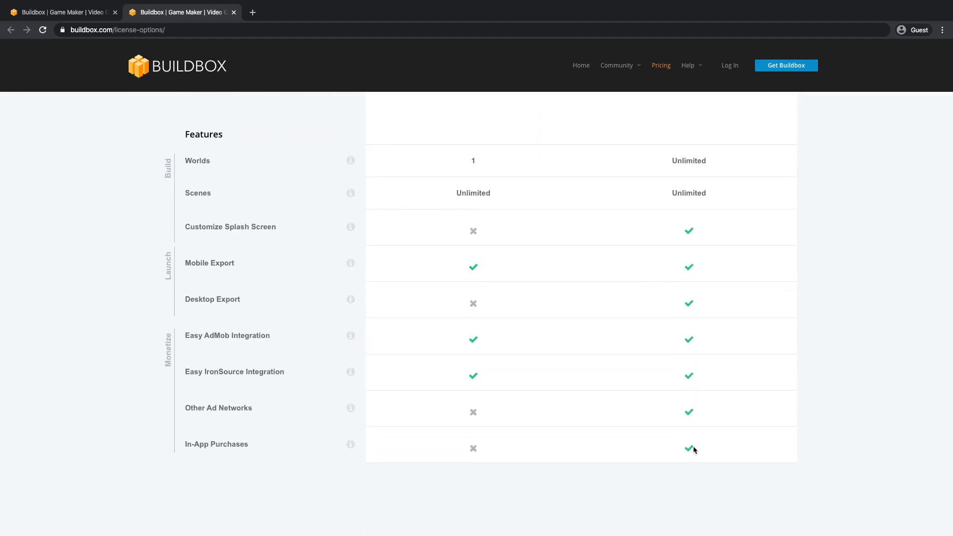
scroll(699, 449, "down", 2)
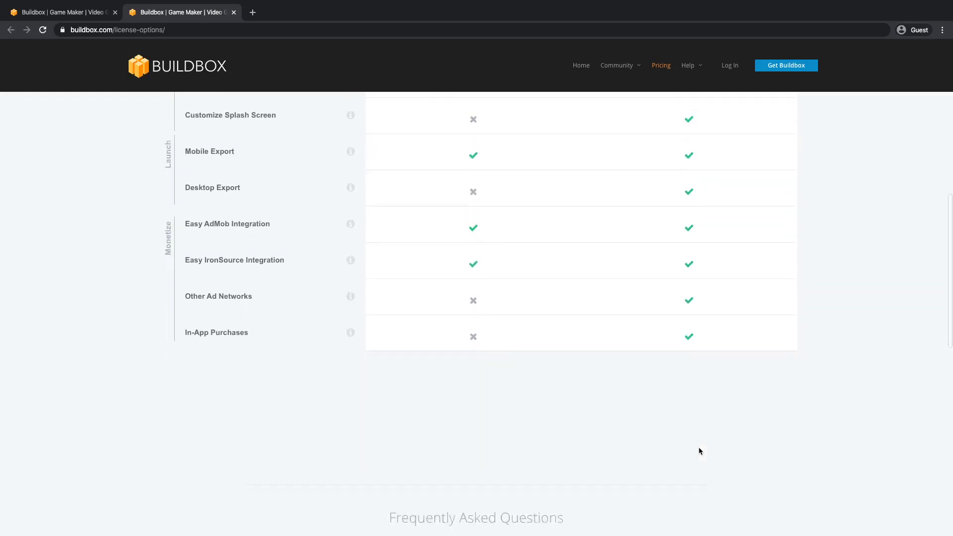
scroll(767, 371, "up", 6)
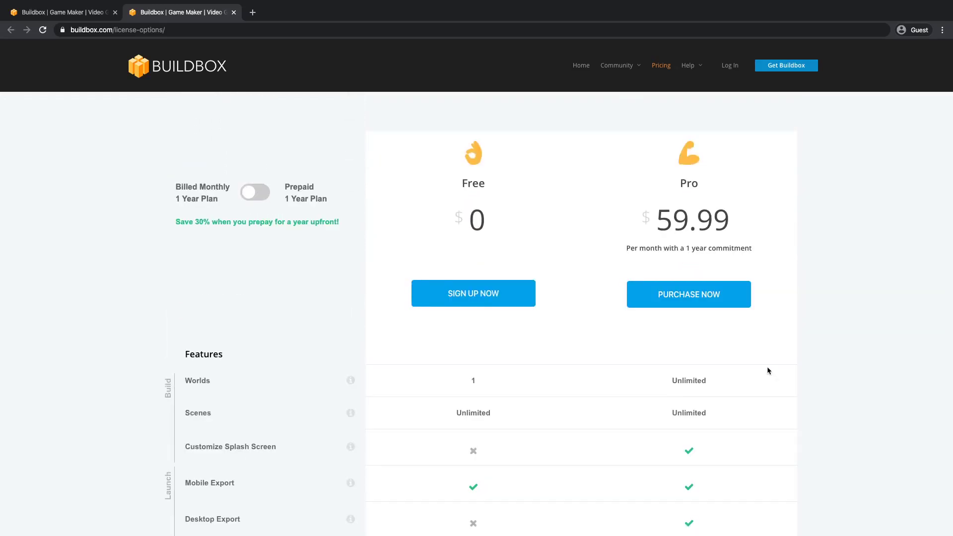